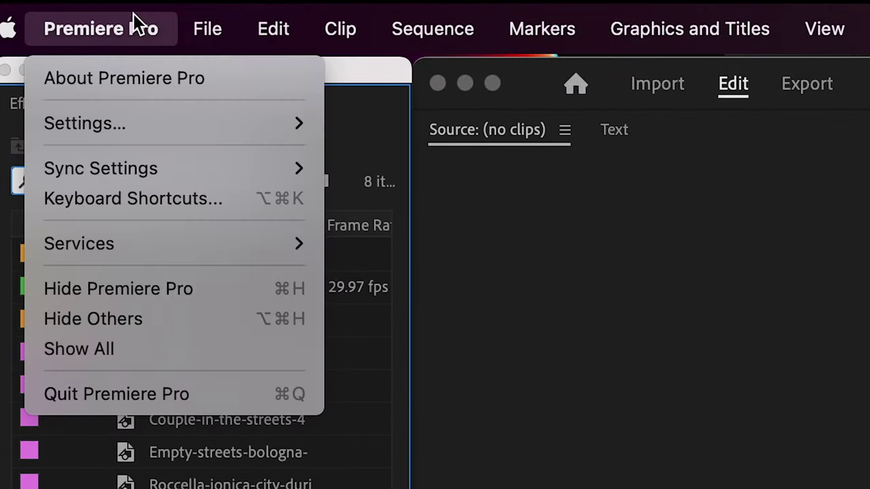
# Open the About Premiere Pro window to check the version, 23.2.0 (Build 69).
pyautogui.click(145, 75)
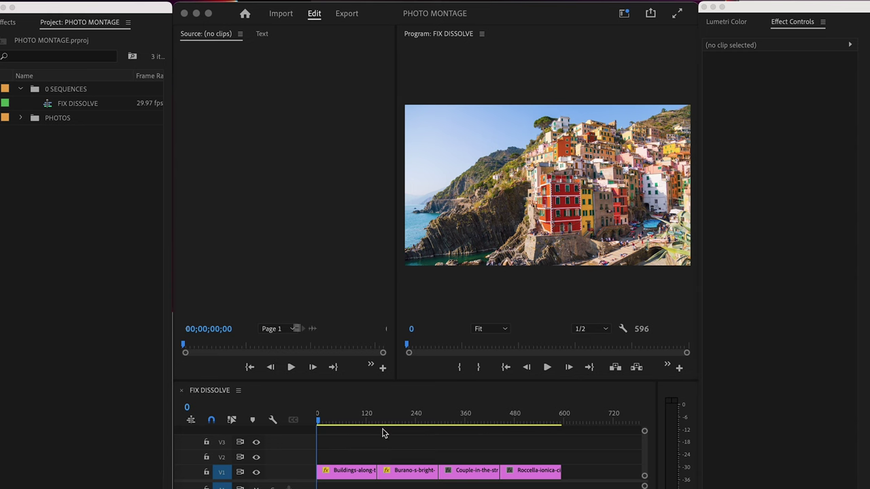
# Select the Buildings clip on V1, return the playhead to frame 0, and collapse Motion in Effect Controls.
pyautogui.press('v')
pyautogui.click(337, 470)
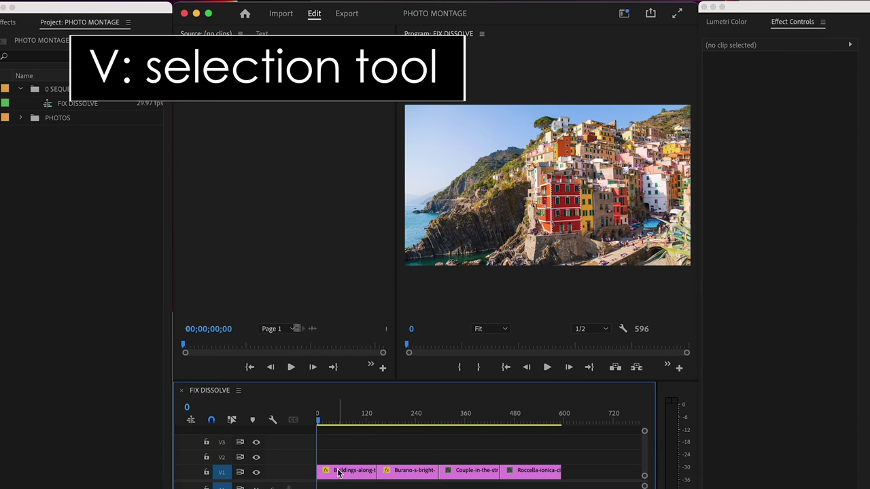
pyautogui.click(337, 471)
pyautogui.moveTo(320, 421); pyautogui.dragTo(342, 423)
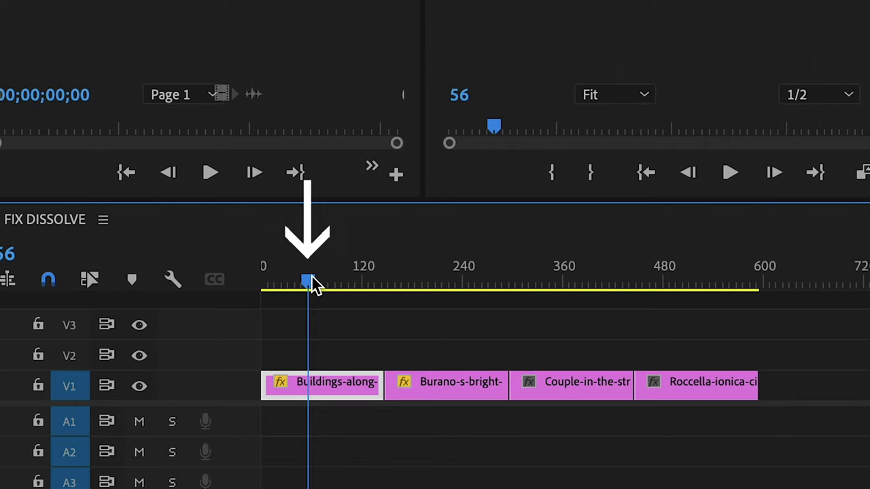
pyautogui.moveTo(311, 284); pyautogui.dragTo(264, 282)
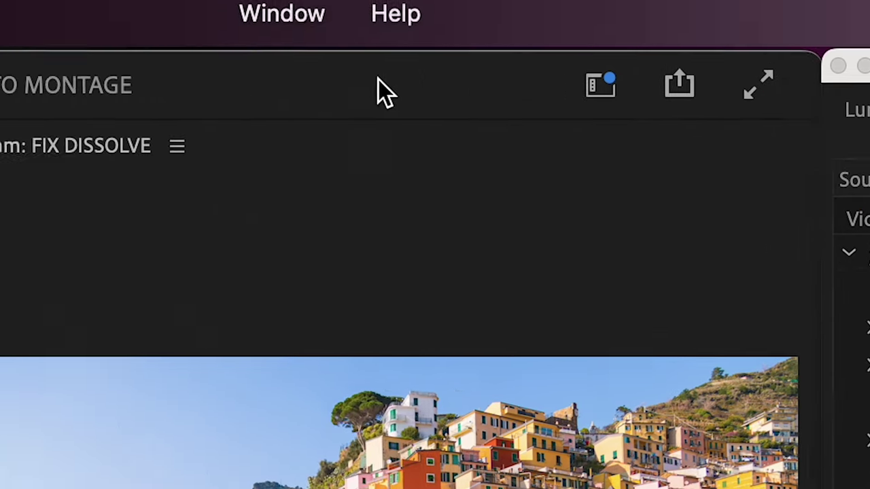
pyautogui.click(456, 34)
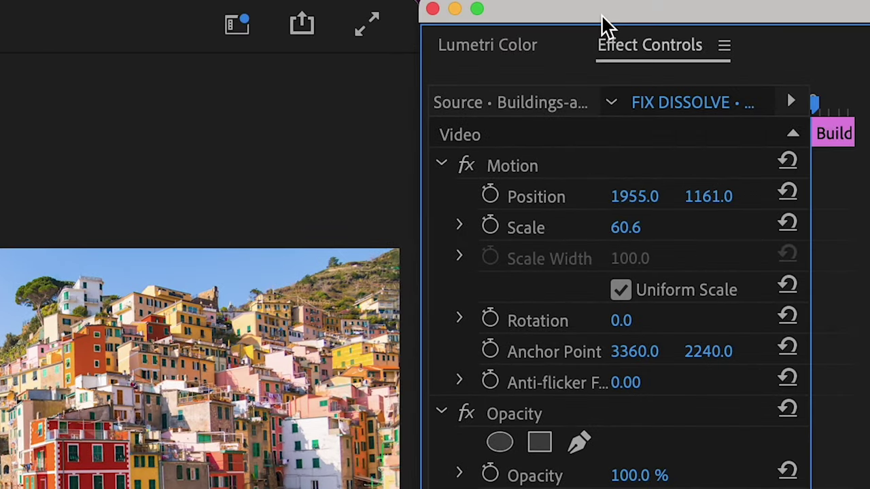
pyautogui.click(441, 167)
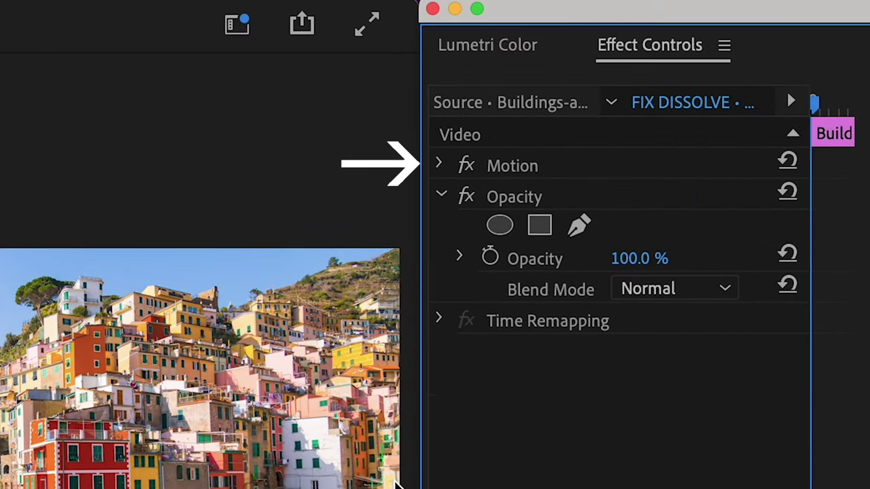
# Expand Motion and start Position (1955, 1161) and Scale (60.6) keyframes at frame 0.
pyautogui.click(441, 165)
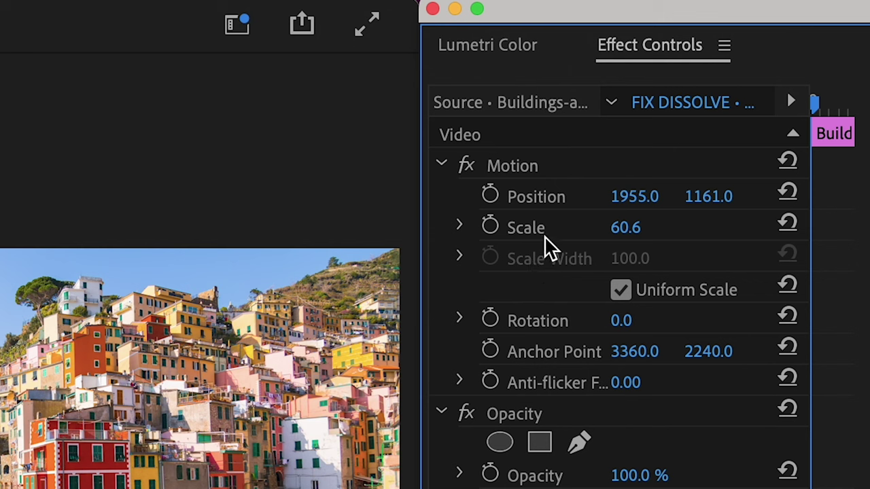
pyautogui.click(492, 198)
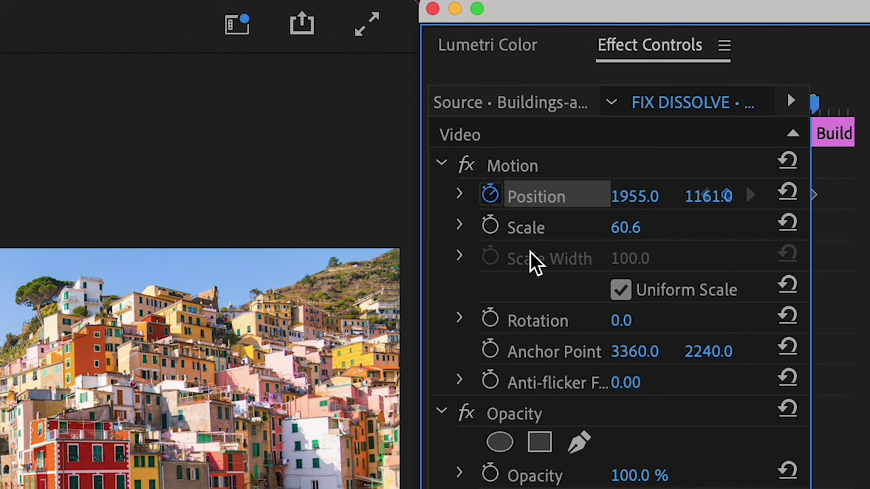
pyautogui.click(490, 227)
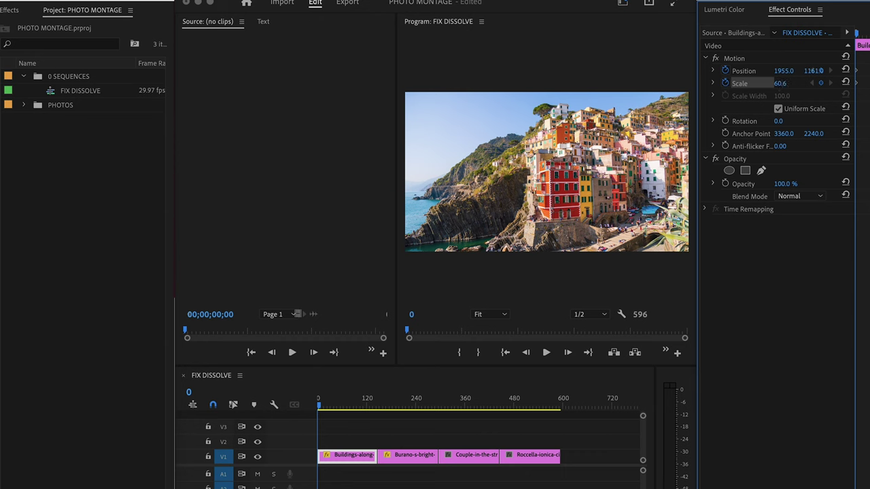
# Set the opening frame of Buildings to Scale 57.6 and Position Y 1162.
pyautogui.moveTo(780, 83)
pyautogui.mouseDown()
pyautogui.moveTo(747, 83)
pyautogui.moveTo(779, 83)
pyautogui.mouseUp()
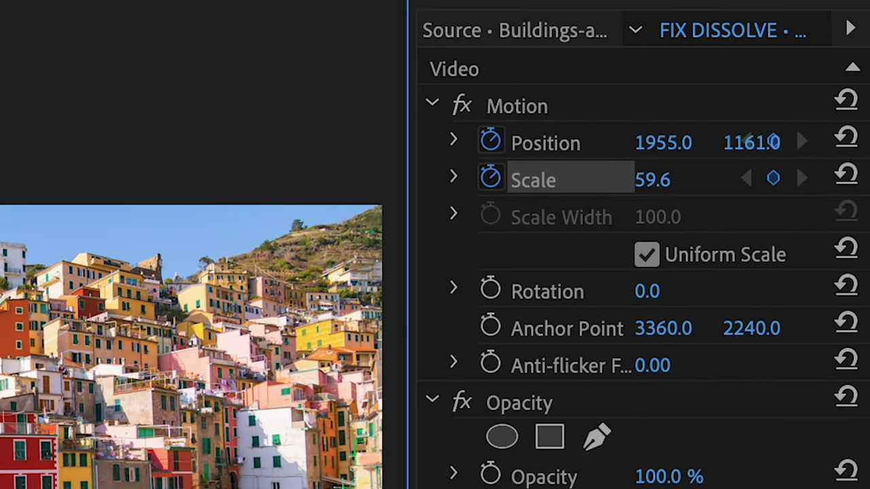
pyautogui.moveTo(652, 180); pyautogui.dragTo(683, 180)
pyautogui.moveTo(737, 143); pyautogui.dragTo(774, 143)
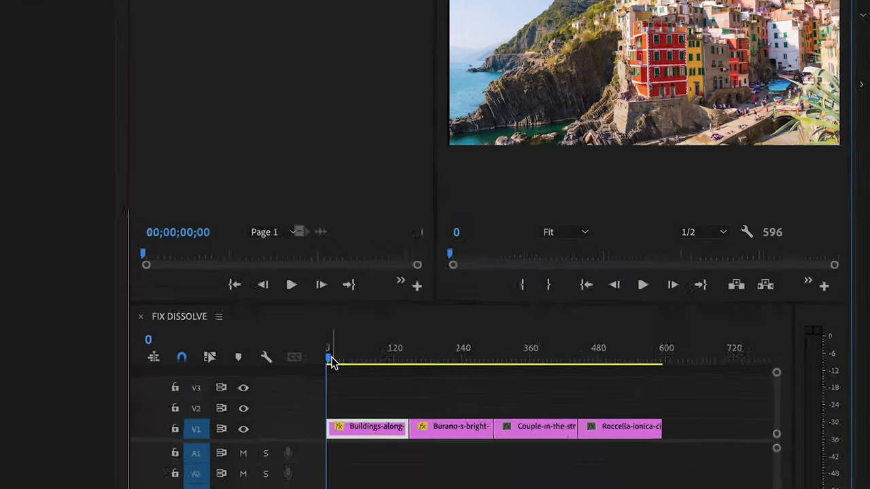
# Keyframe the zoom's end at frame 142 with Scale 77.6 and Position 1851, 1325.
pyautogui.moveTo(369, 128); pyautogui.dragTo(538, 121)
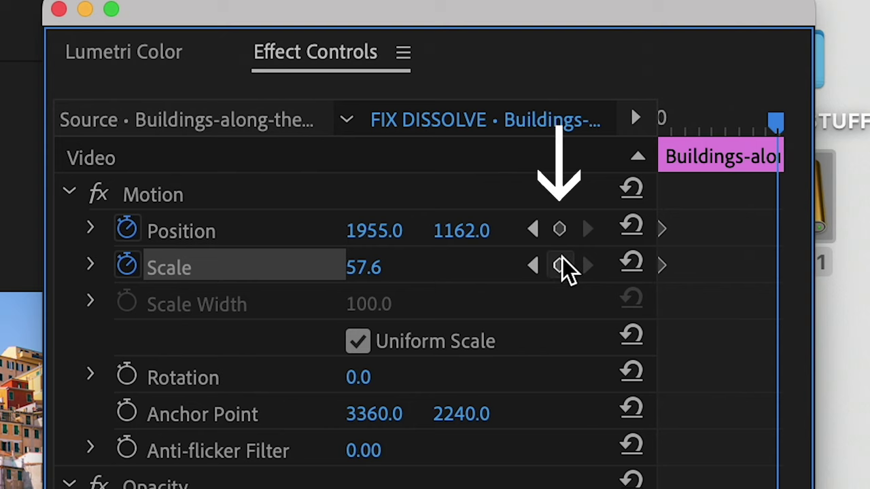
pyautogui.click(560, 265)
pyautogui.click(559, 229)
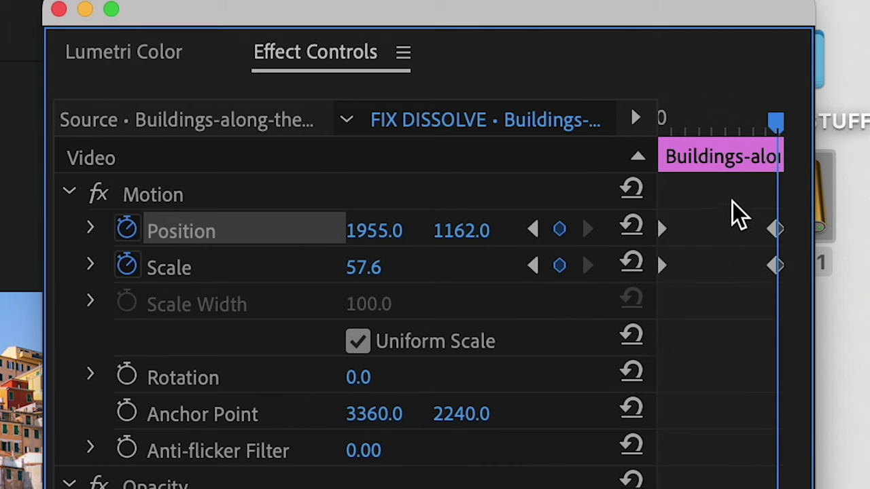
pyautogui.moveTo(731, 204); pyautogui.dragTo(797, 299)
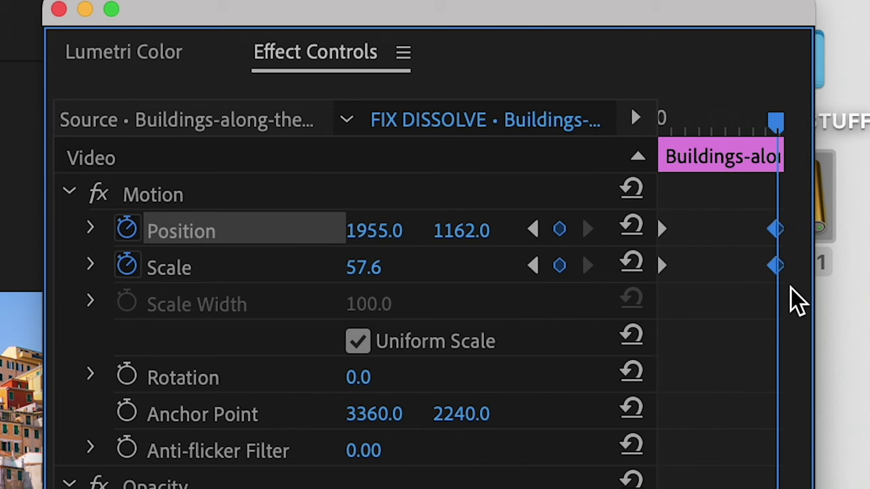
pyautogui.press('Delete')
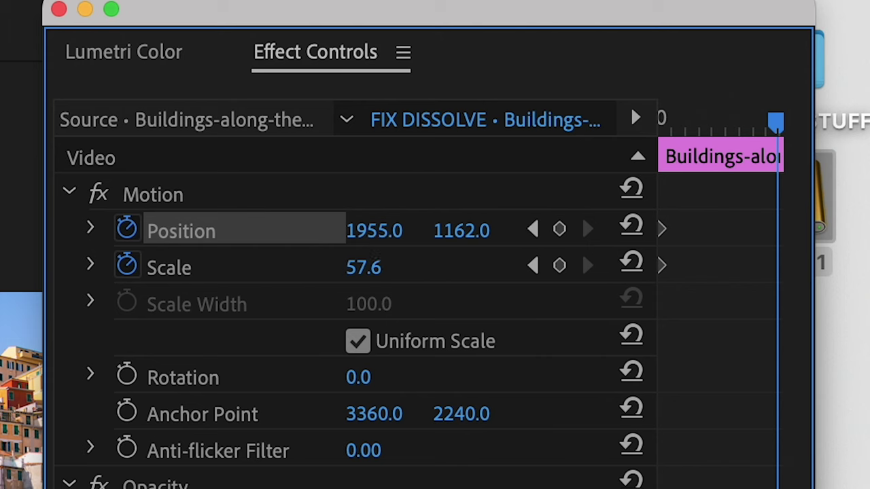
pyautogui.moveTo(364, 268); pyautogui.dragTo(388, 266)
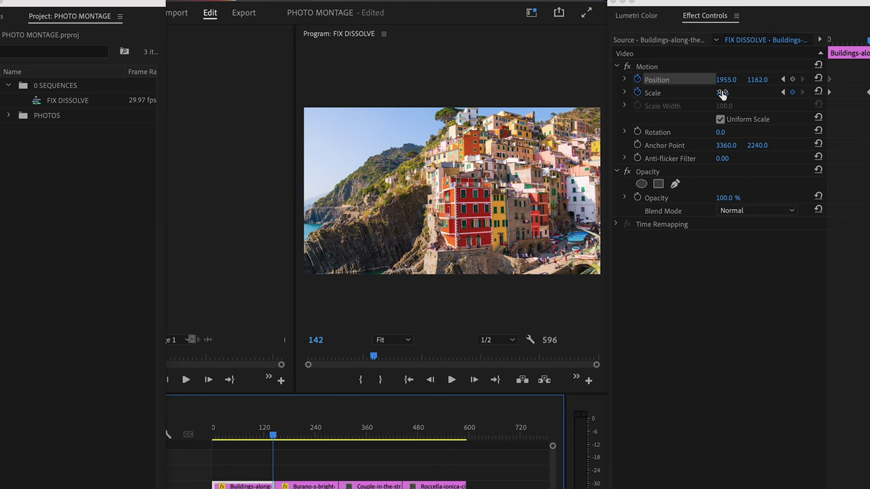
pyautogui.moveTo(722, 93); pyautogui.dragTo(771, 80)
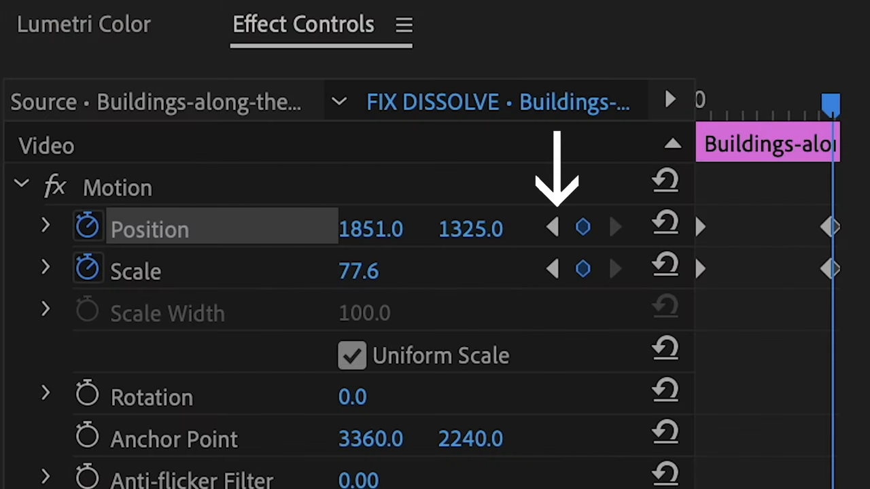
# Play the Buildings zoom-in from the clip start, then widen the Effect Controls panel.
pyautogui.press('Up')
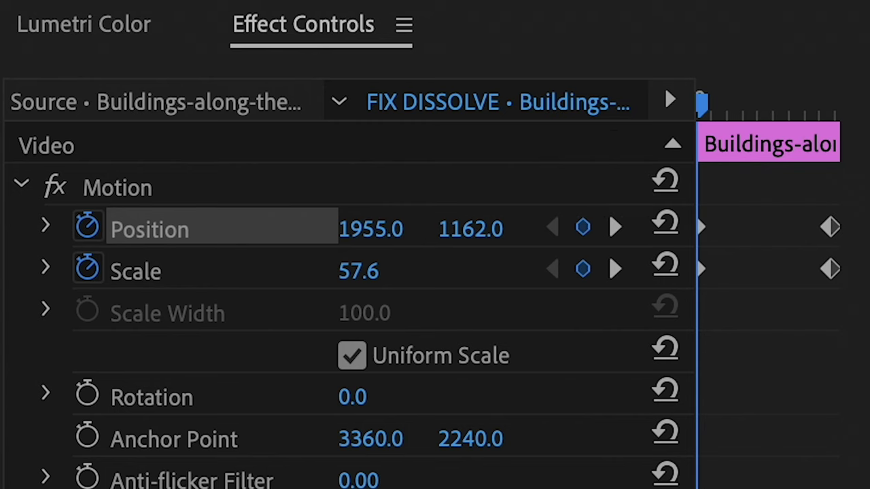
pyautogui.press('space')
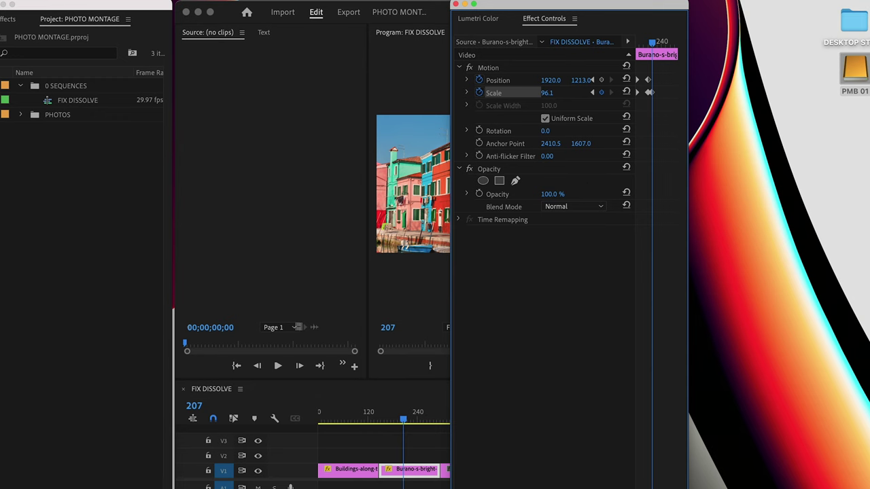
pyautogui.moveTo(690, 485); pyautogui.dragTo(788, 485)
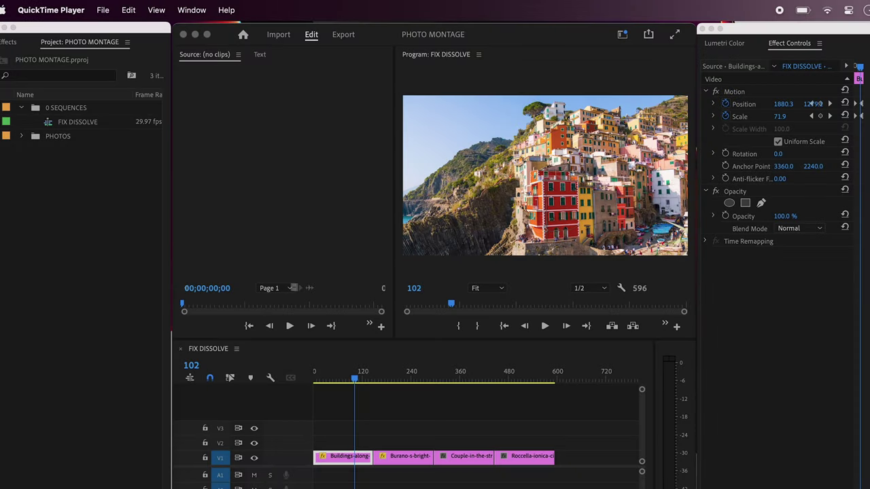
# Show the Effects panel and expand its Video Transitions categories.
pyautogui.click(271, 145)
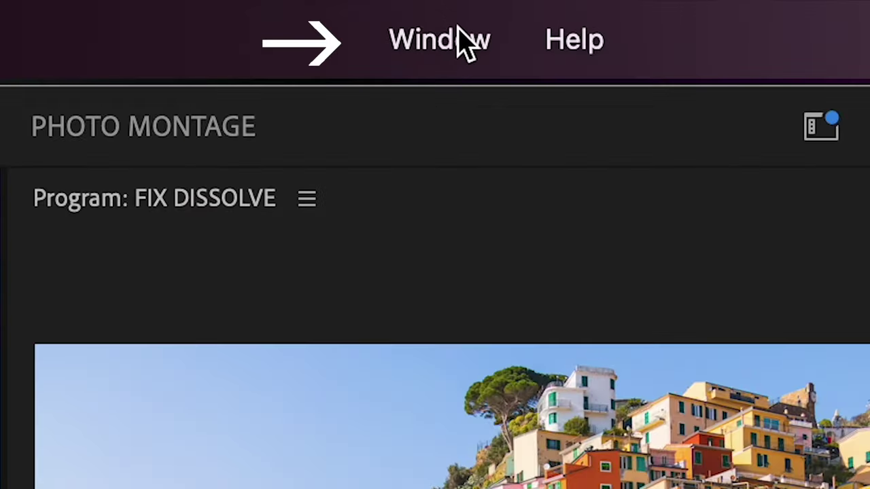
pyautogui.click(522, 10)
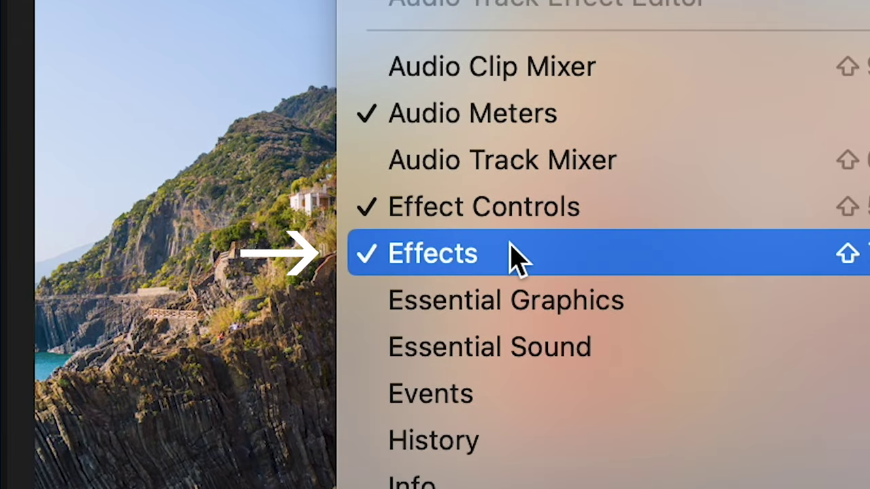
pyautogui.click(517, 259)
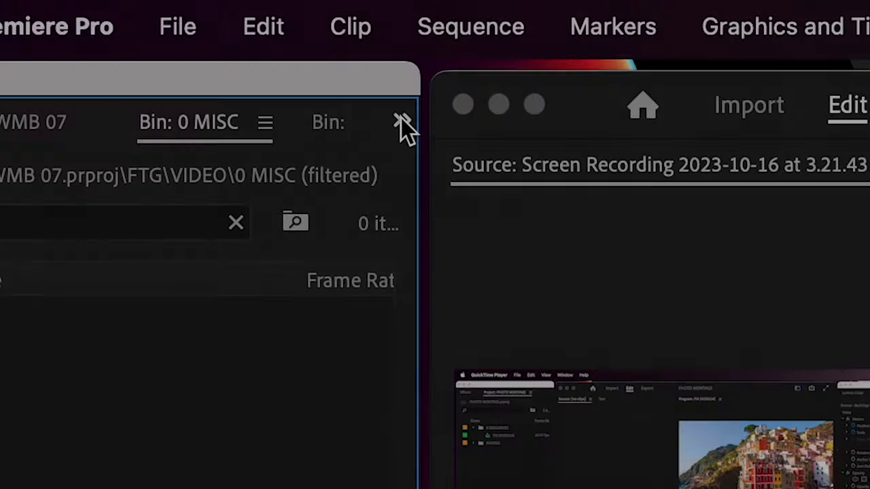
pyautogui.click(401, 119)
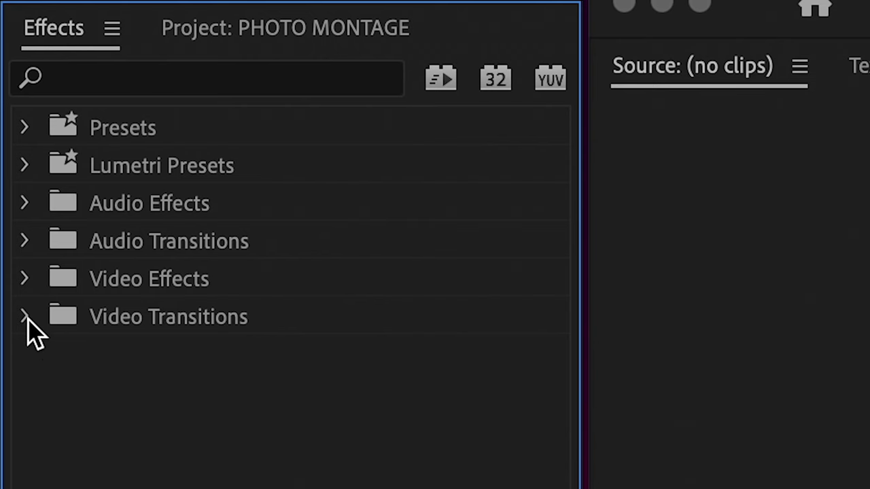
pyautogui.click(24, 317)
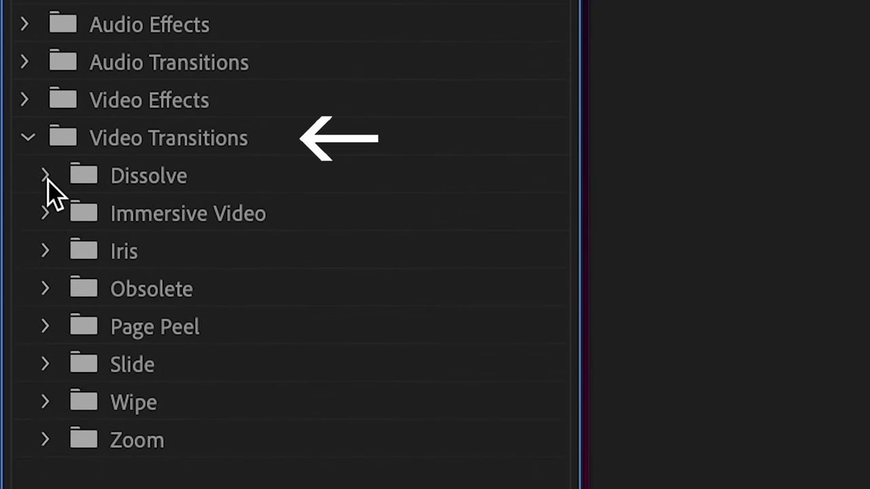
# Drag Cross Dissolve from Video Transitions > Dissolve onto the Buildings–Burano cut.
pyautogui.click(46, 176)
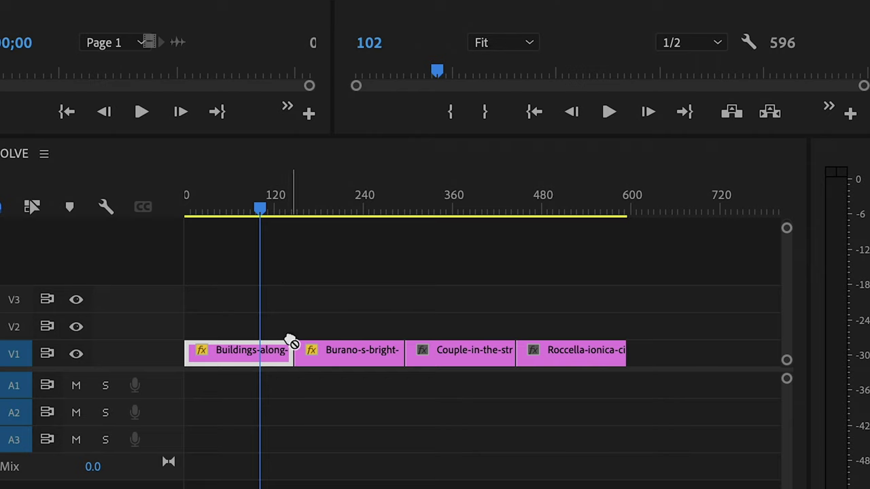
pyautogui.moveTo(290, 342); pyautogui.dragTo(297, 365)
pyautogui.press('space')
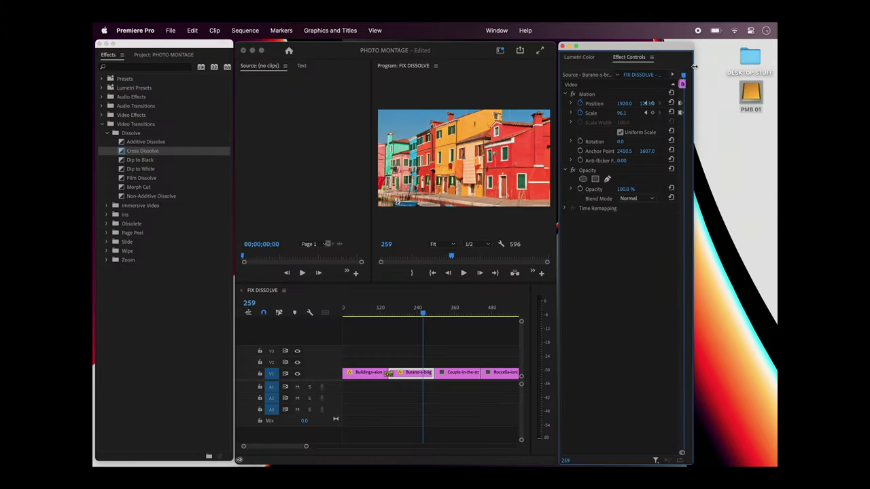
pyautogui.moveTo(693, 66); pyautogui.dragTo(775, 75)
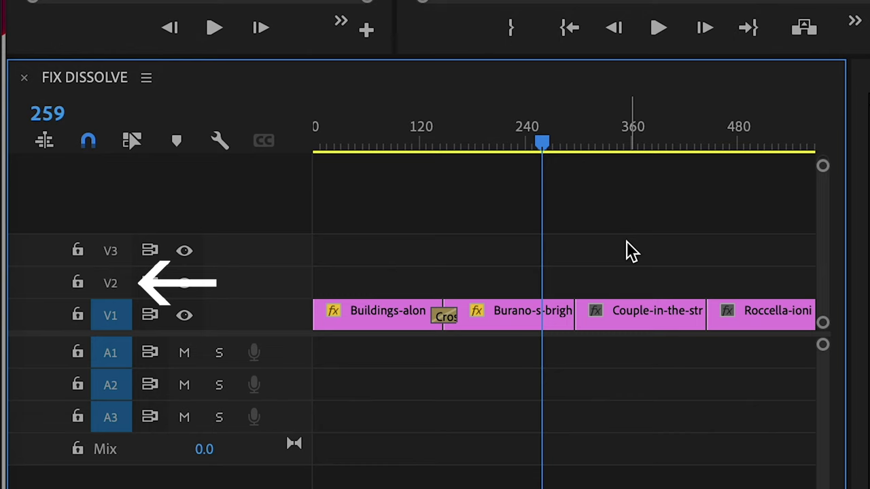
# Move Burano up to V2 and extend its start 31 frames earlier to overlap Buildings.
pyautogui.click(534, 316)
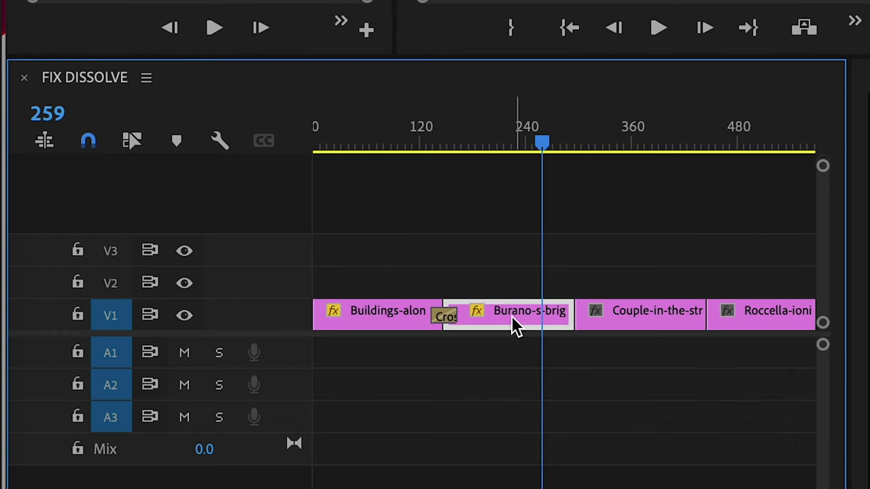
pyautogui.moveTo(514, 326); pyautogui.dragTo(516, 297)
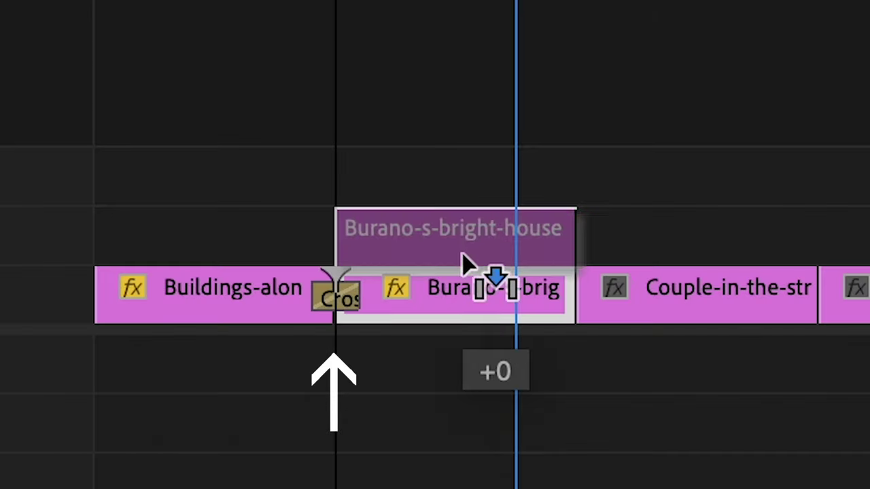
pyautogui.moveTo(462, 256); pyautogui.dragTo(463, 248)
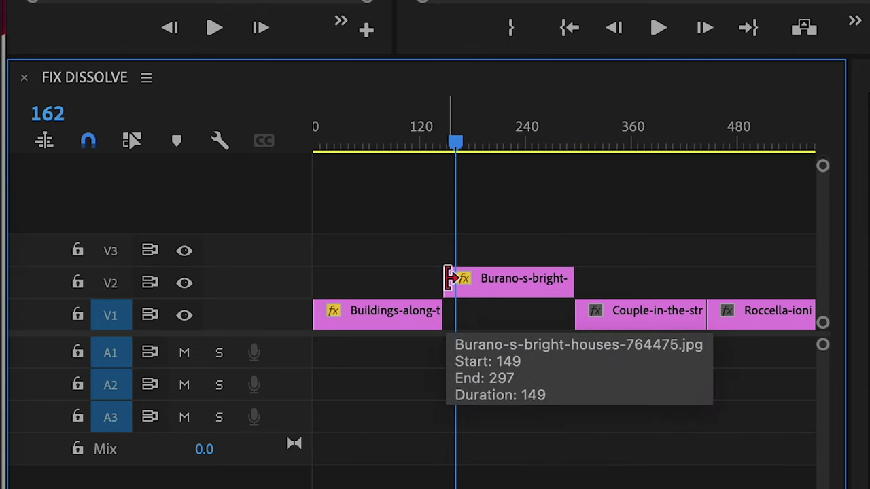
pyautogui.moveTo(449, 278); pyautogui.dragTo(416, 280)
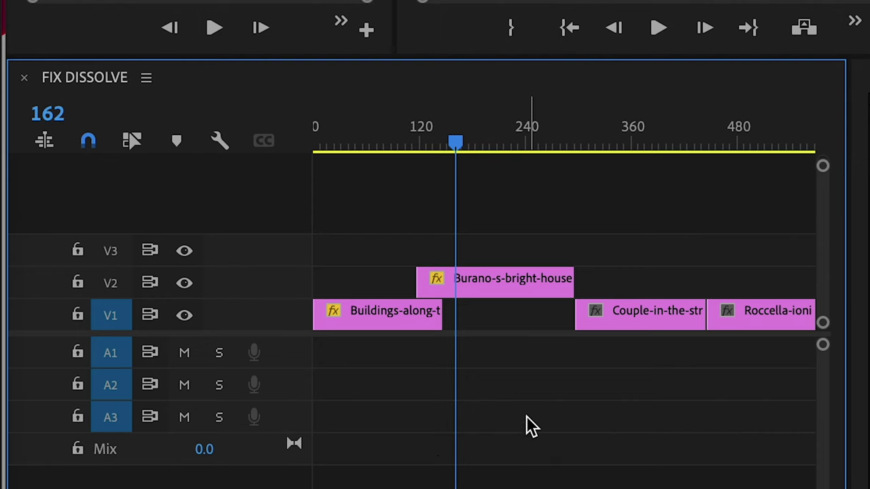
# Shift Burano's first Position and Scale keyframes to its new start, trim 8 frames, and return it to V1.
pyautogui.click(515, 299)
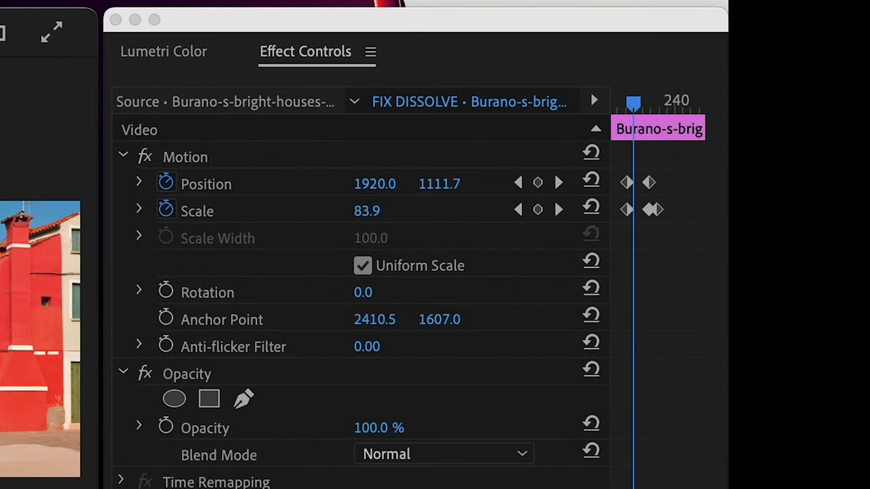
pyautogui.moveTo(610, 156); pyautogui.dragTo(496, 175)
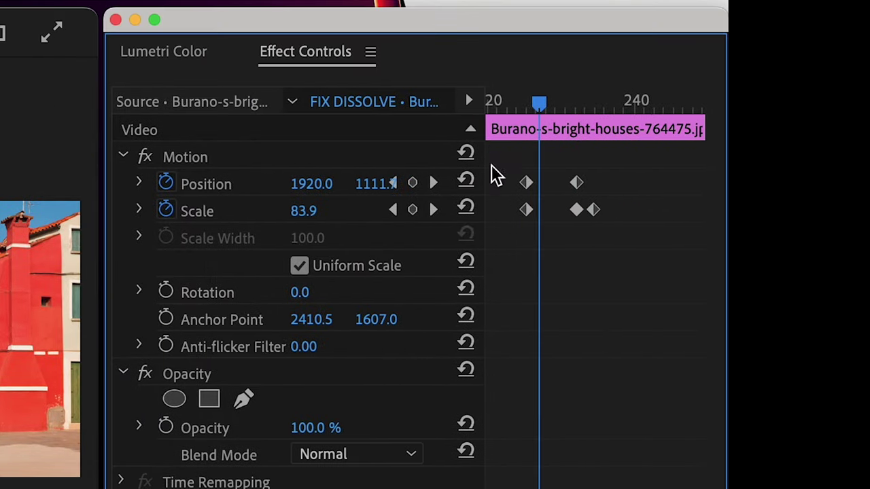
pyautogui.moveTo(543, 109); pyautogui.dragTo(495, 108)
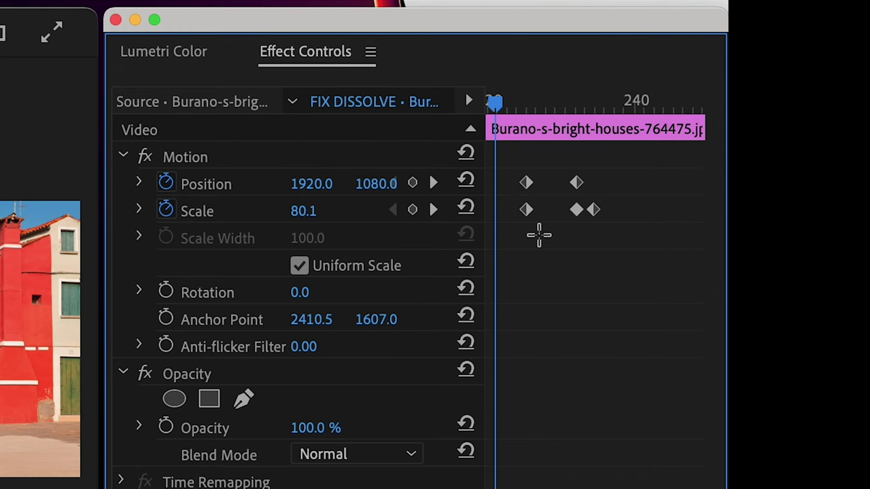
pyautogui.moveTo(538, 235); pyautogui.dragTo(508, 178)
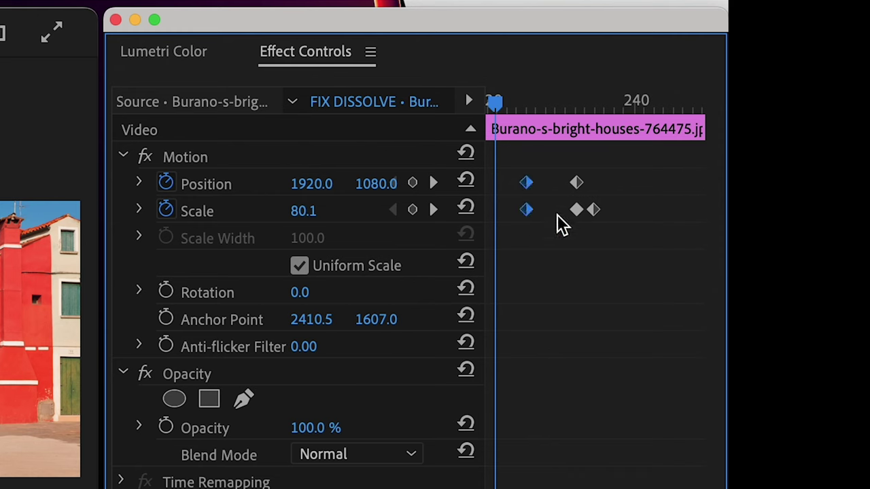
pyautogui.moveTo(530, 189); pyautogui.dragTo(504, 195)
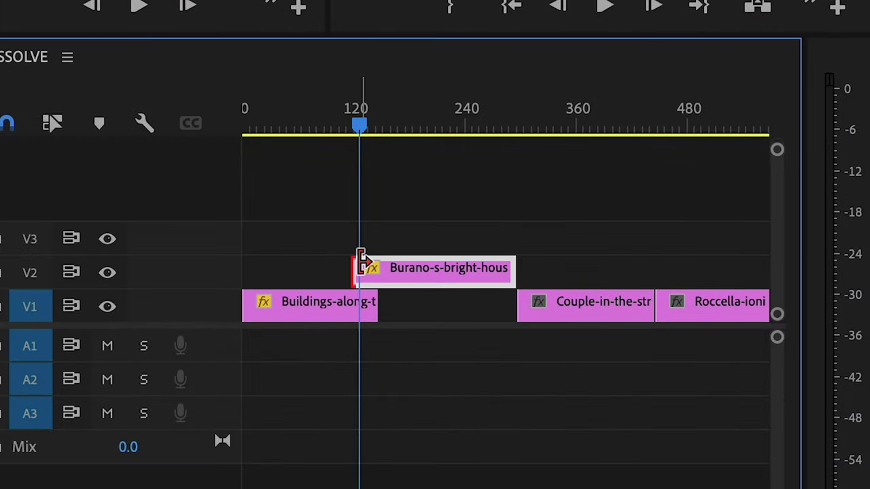
pyautogui.moveTo(360, 253); pyautogui.dragTo(389, 261)
pyautogui.moveTo(447, 275); pyautogui.dragTo(449, 307)
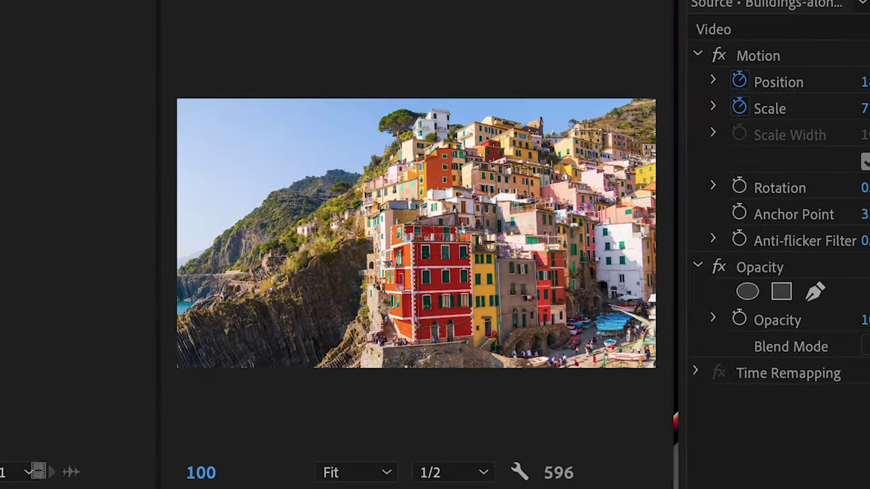
pyautogui.press('space')
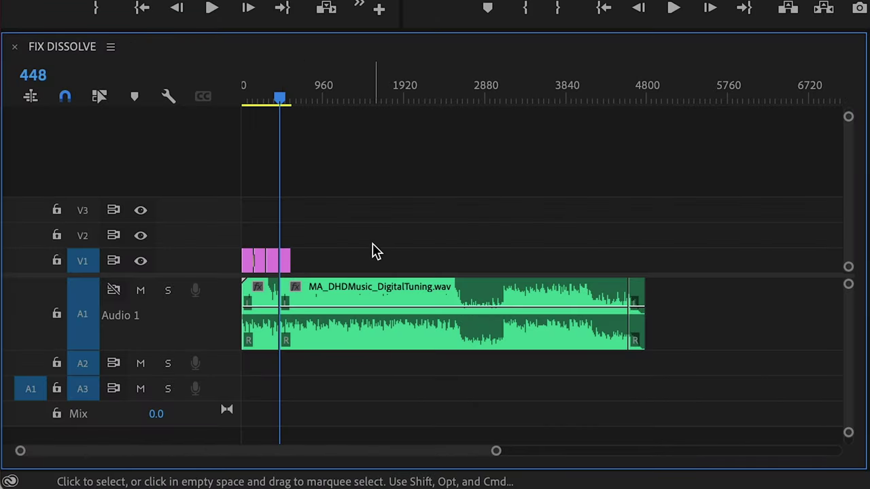
# Delete the music's middle section, ripple-delete the resulting gap, then zoom the timeline in on the clips.
pyautogui.moveTo(371, 243); pyautogui.dragTo(410, 357)
pyautogui.press('Delete')
pyautogui.click(390, 324)
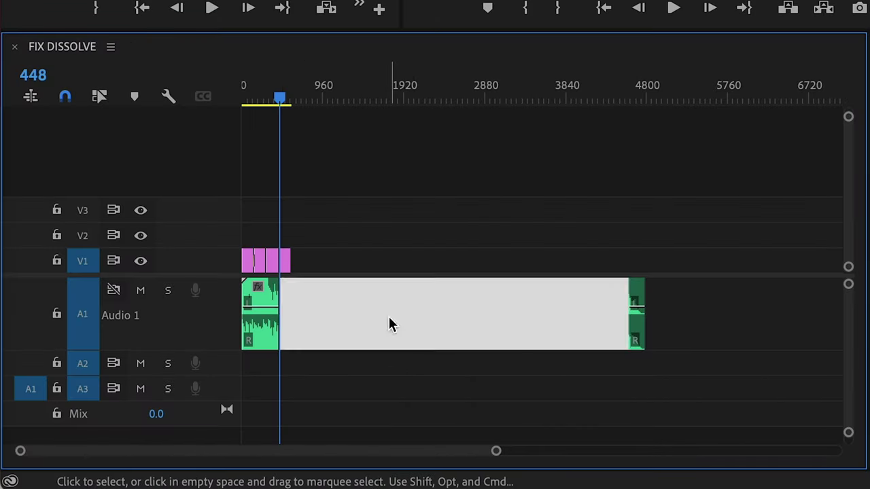
pyautogui.press('Delete')
pyautogui.click(274, 105)
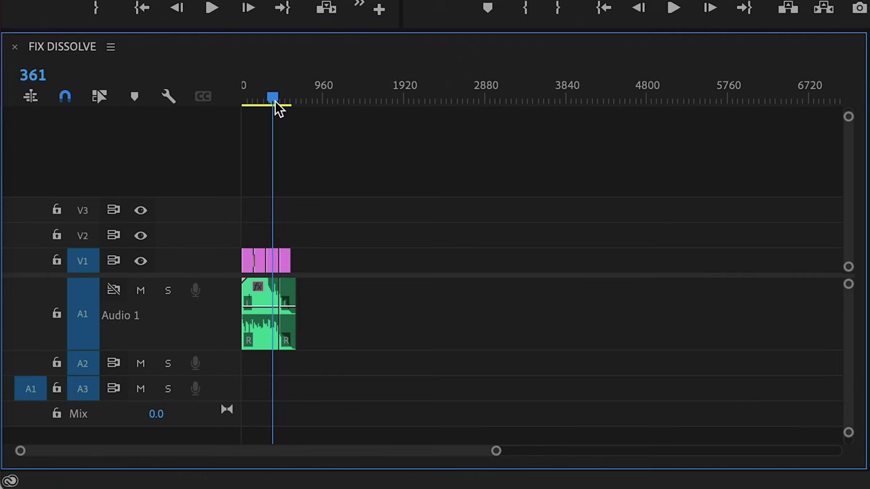
pyautogui.press('\\')
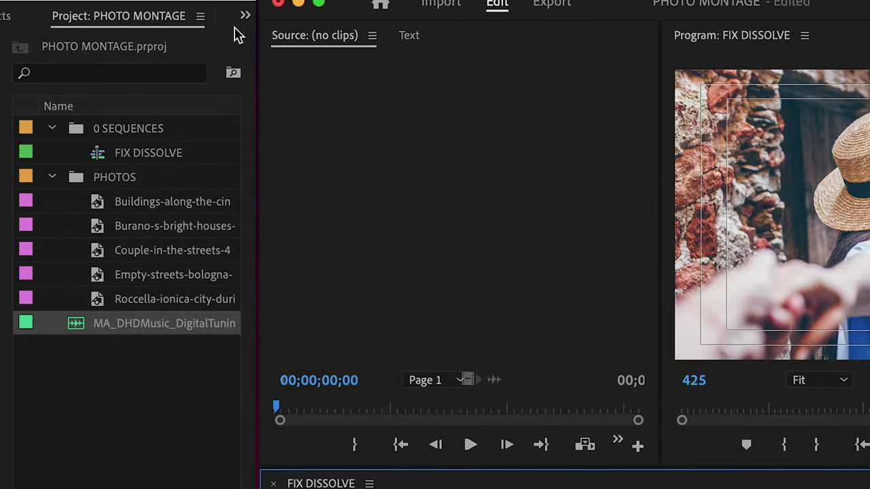
# In the Effects panel, expand Audio Transitions > Crossfade and select Constant Power.
pyautogui.click(245, 15)
pyautogui.click(273, 39)
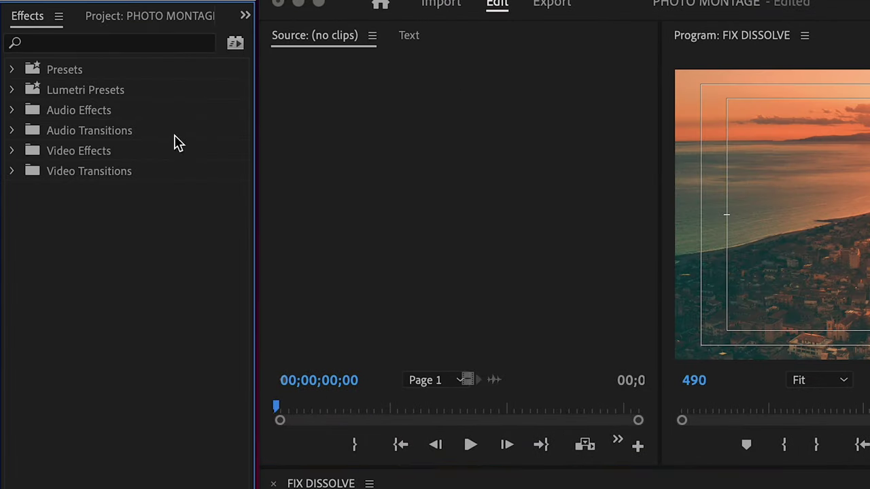
pyautogui.click(12, 132)
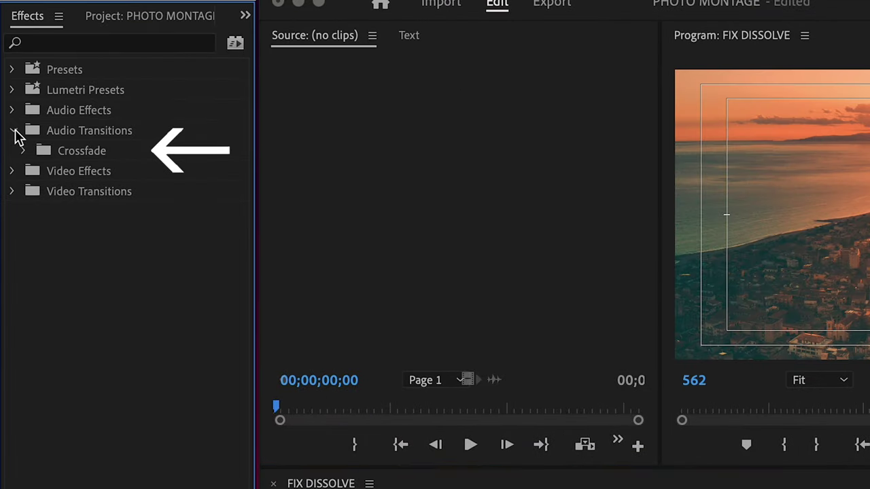
pyautogui.click(24, 151)
pyautogui.click(59, 192)
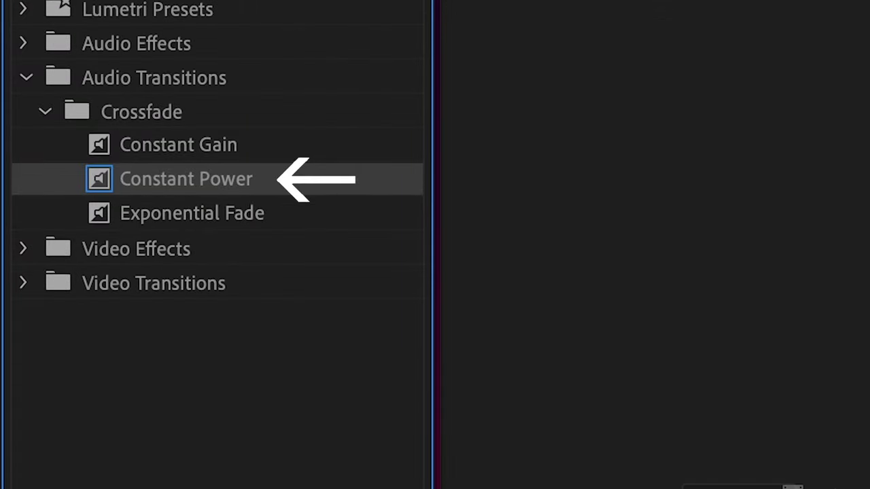